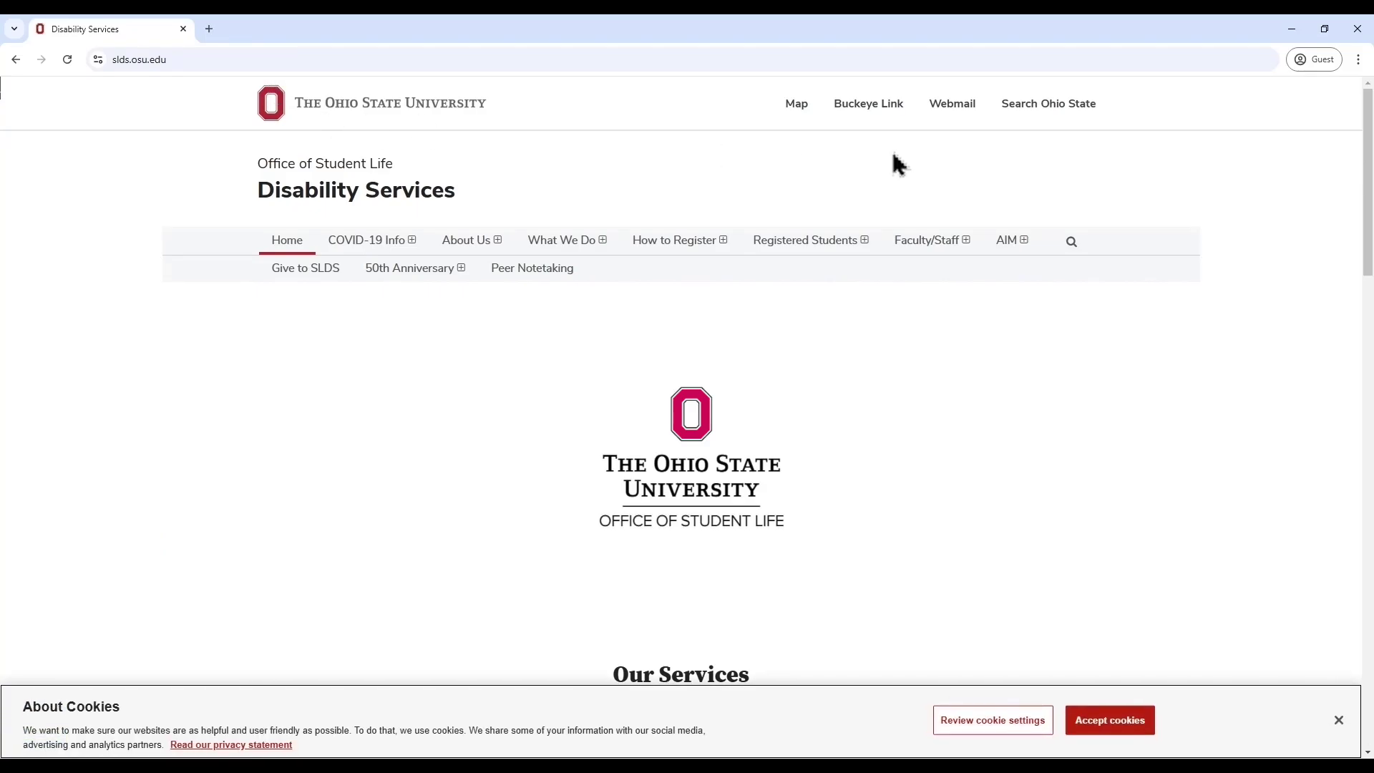
Sign in through the Ohio State student login with the student's username and password.
{"action": "mouse_move", "coordinate": [1009, 242]}
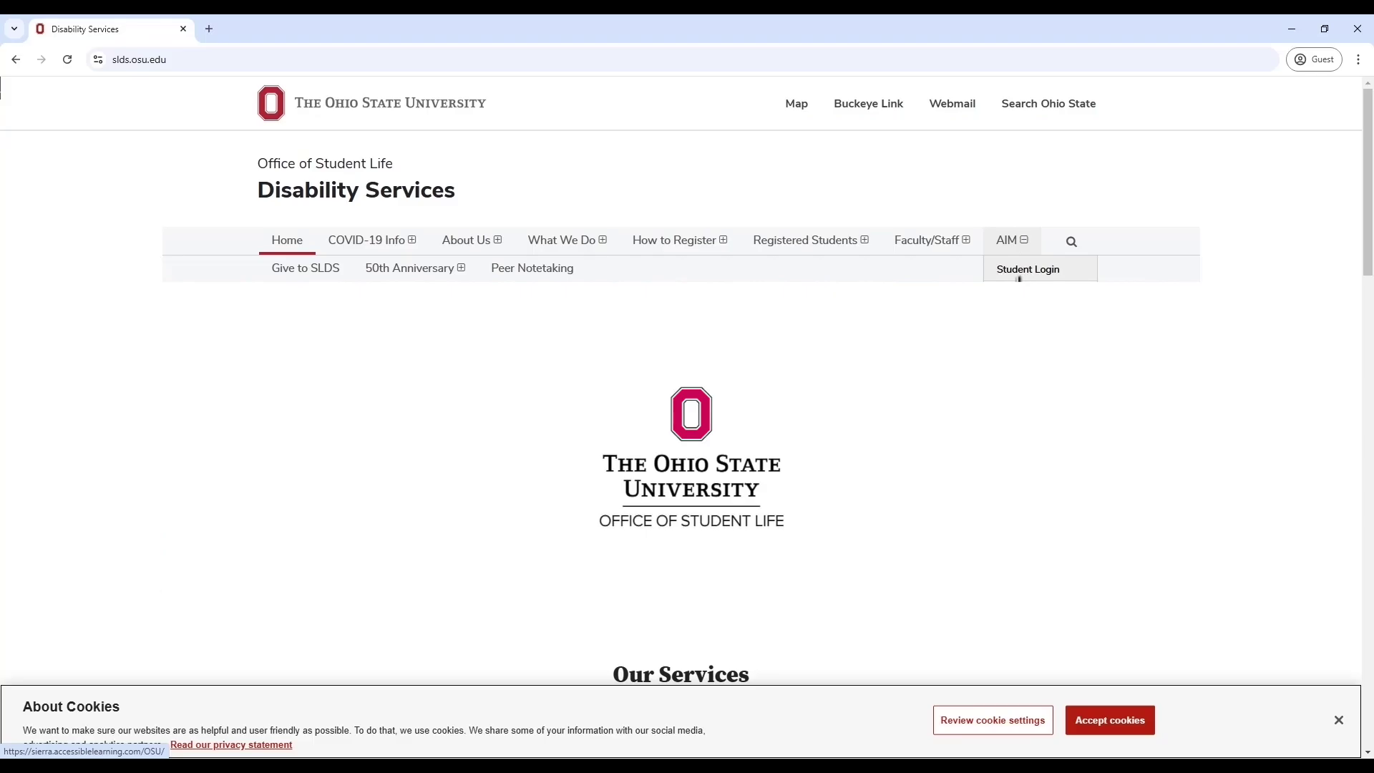
{"action": "left_click", "coordinate": [1020, 276]}
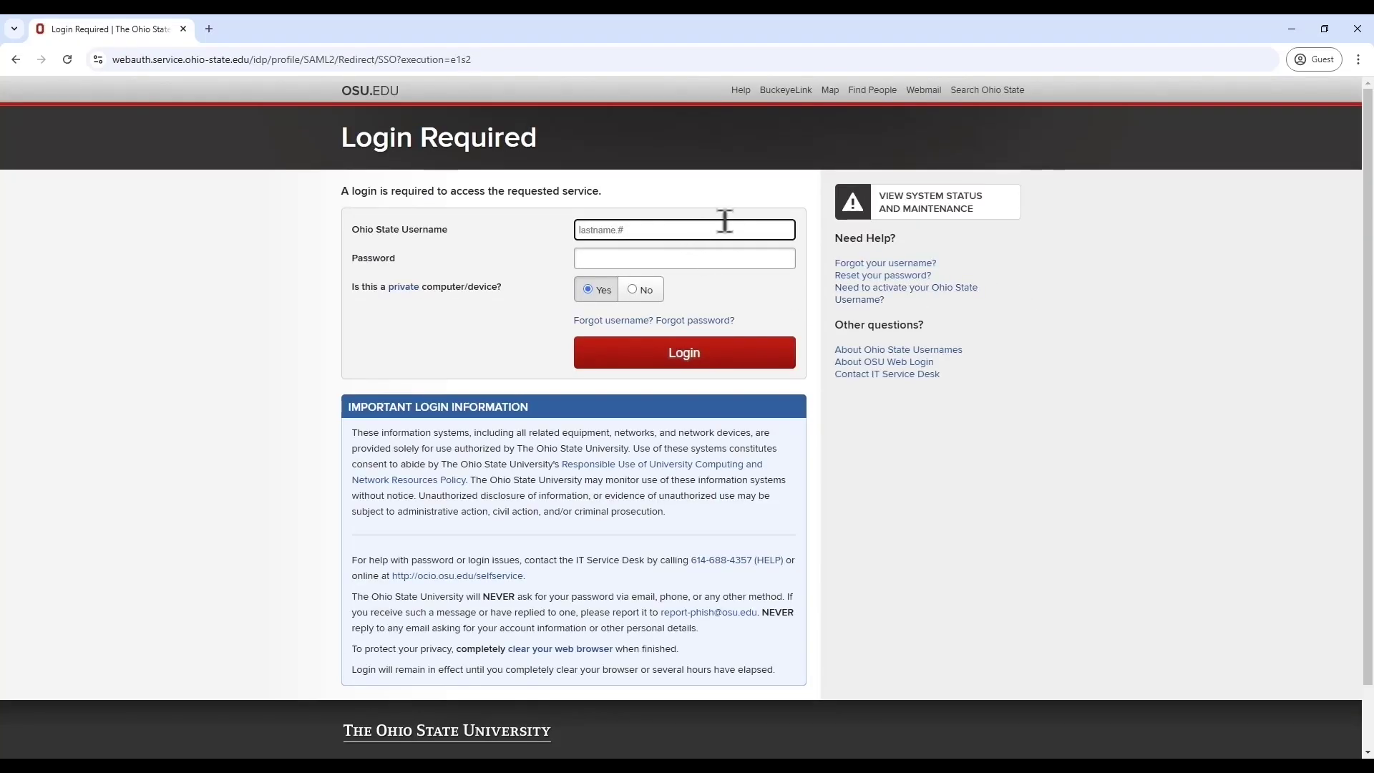
{"action": "type", "text": "buckeye.1"}
{"action": "key", "text": "Tab"}
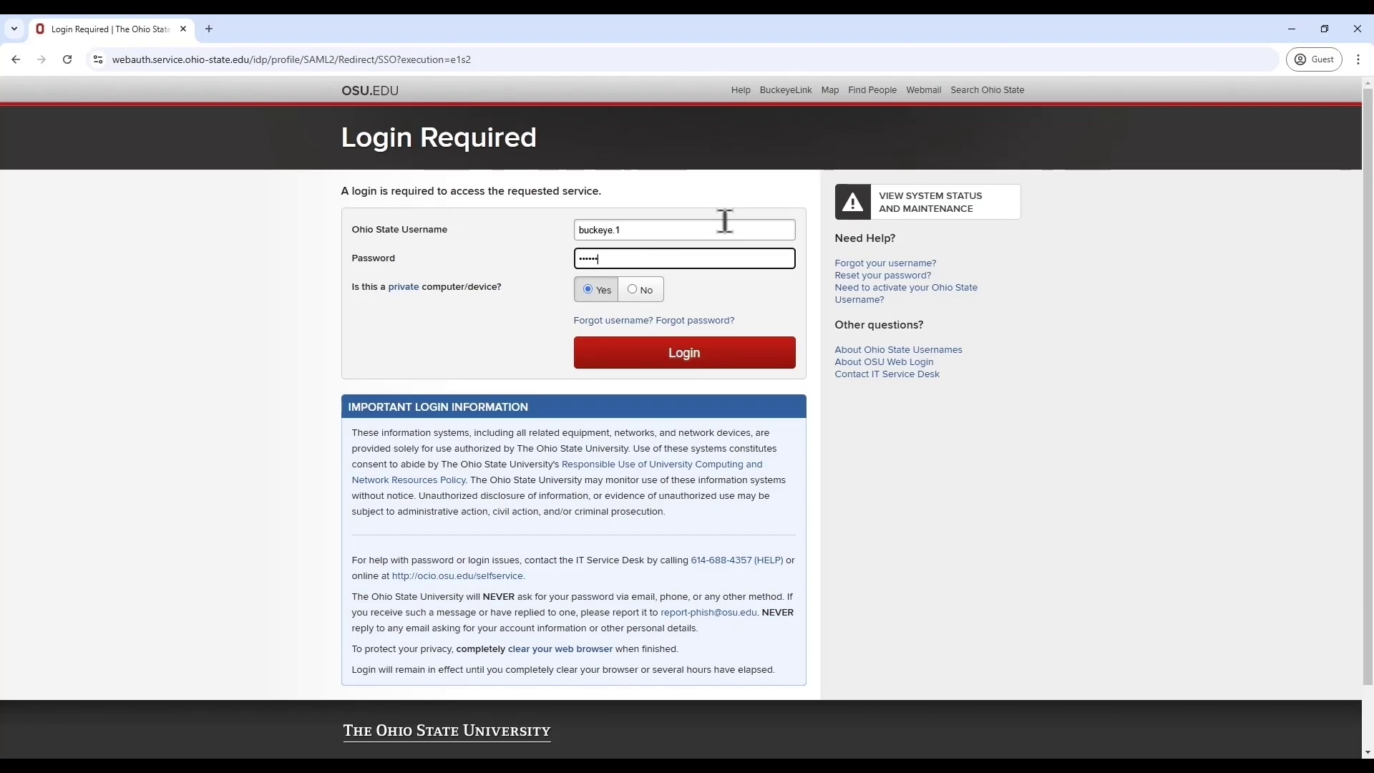
{"action": "key", "text": "Return"}
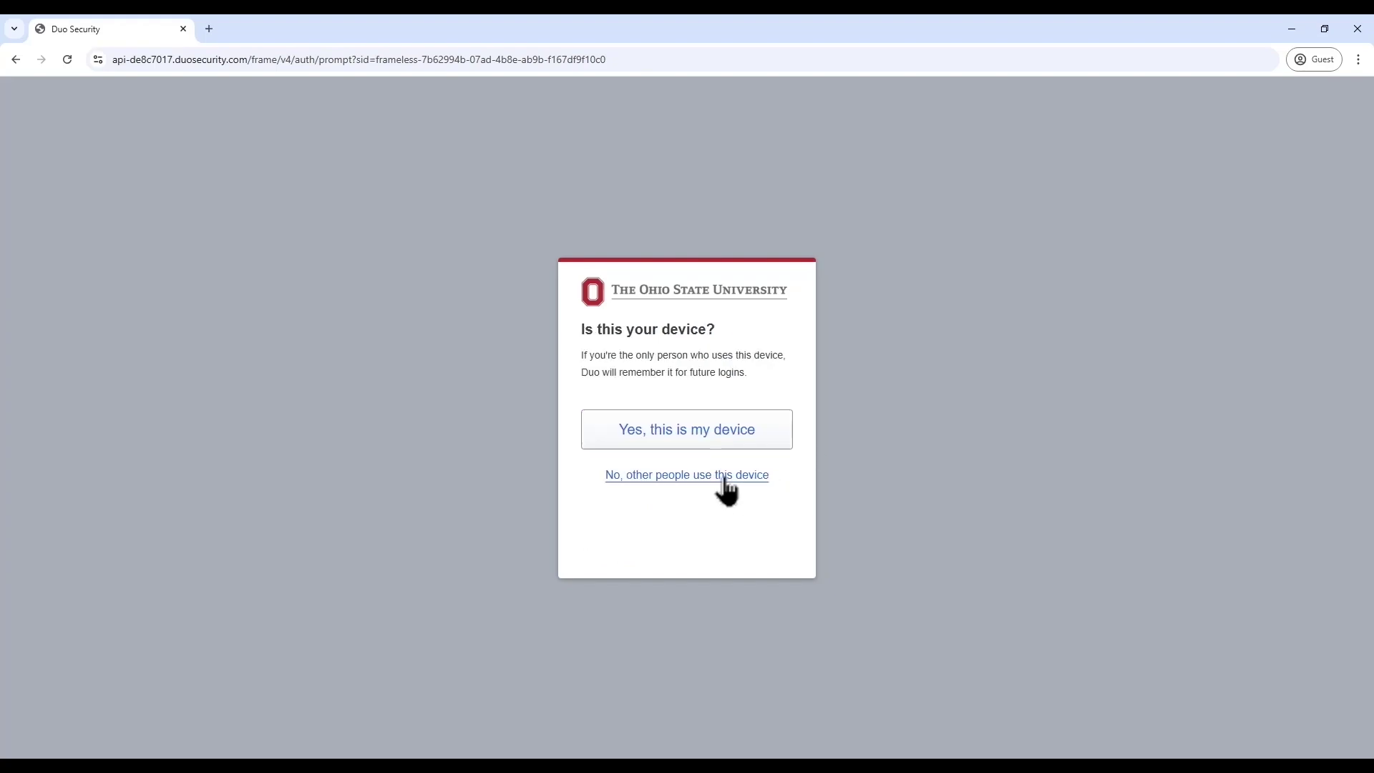
Decline remembering this device on the Duo prompt to reach the AIM Overview.
{"action": "left_click", "coordinate": [733, 478]}
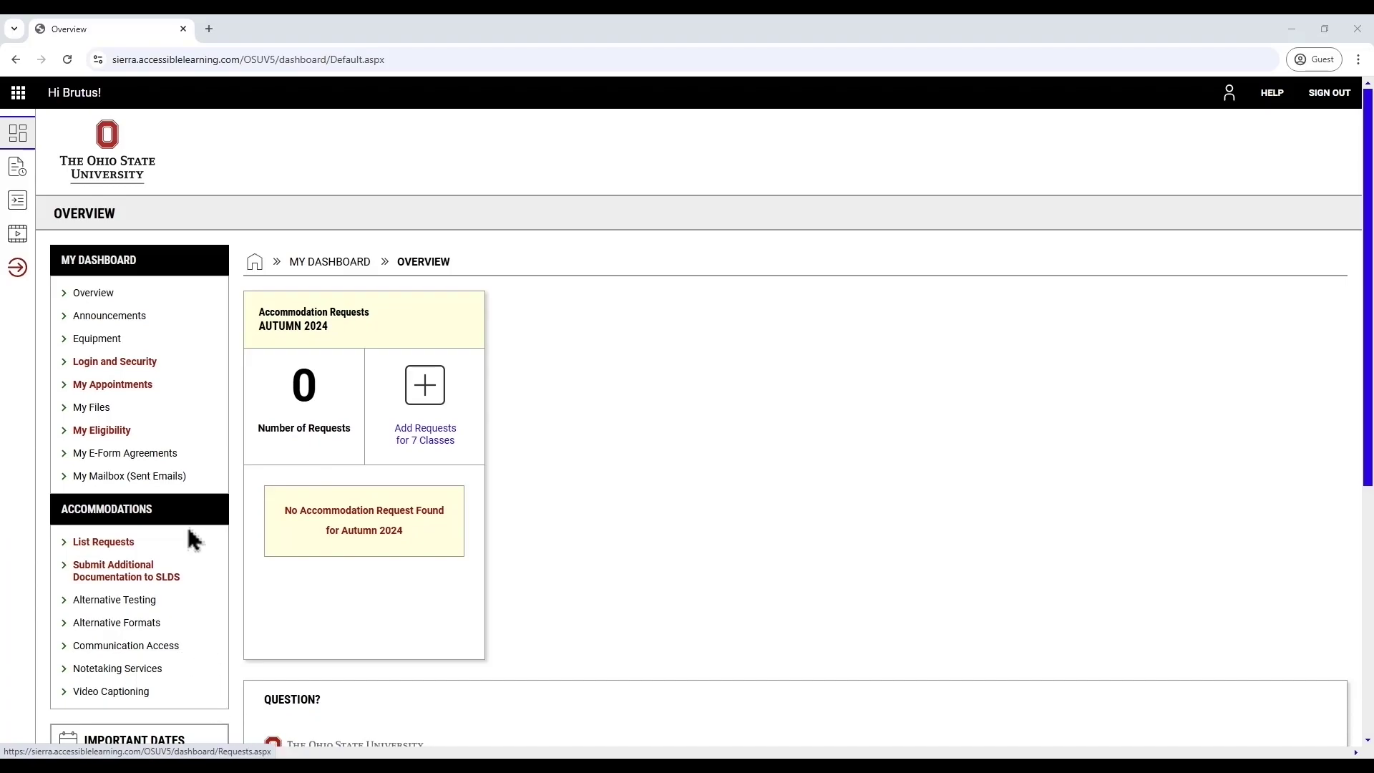
{"action": "scroll", "coordinate": [190, 536], "scroll_direction": "down", "scroll_amount": 5}
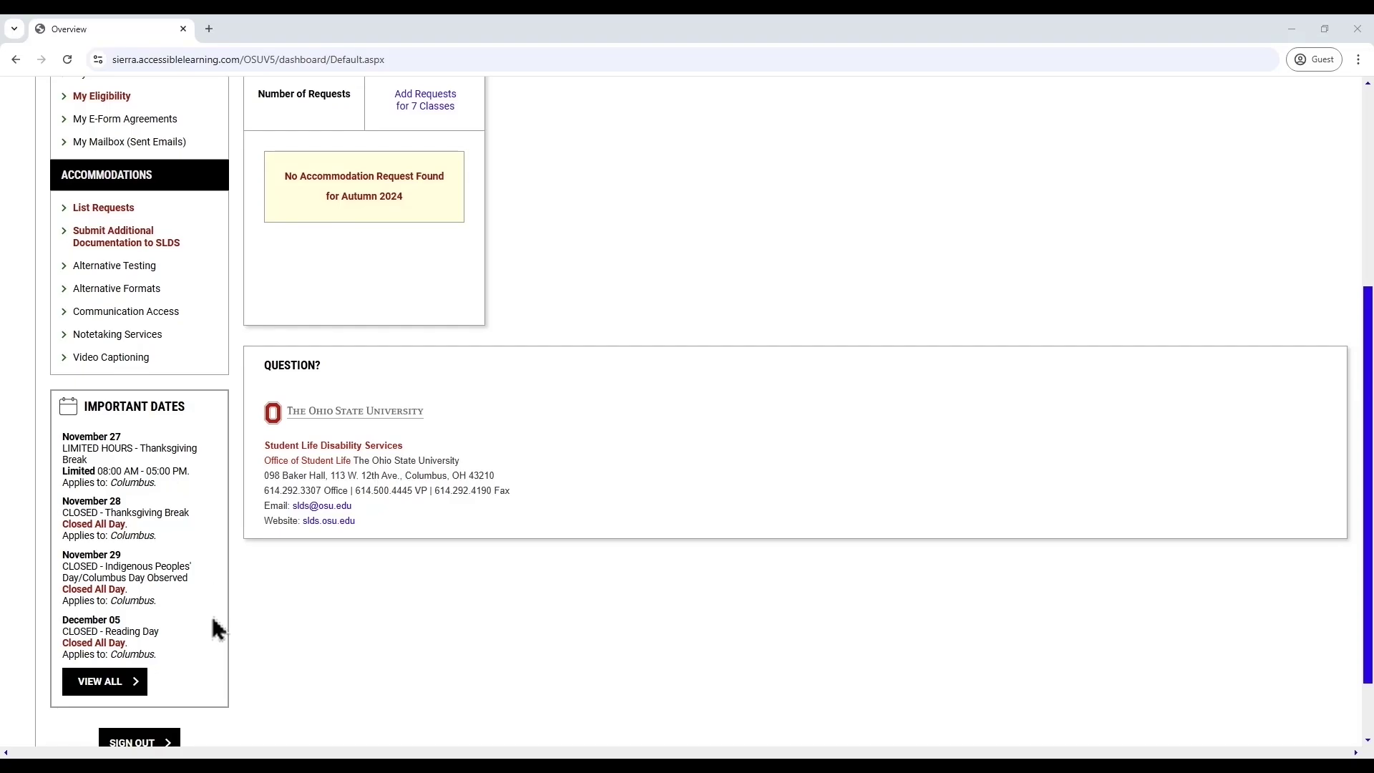
{"action": "scroll", "coordinate": [279, 594], "scroll_direction": "up", "scroll_amount": 5}
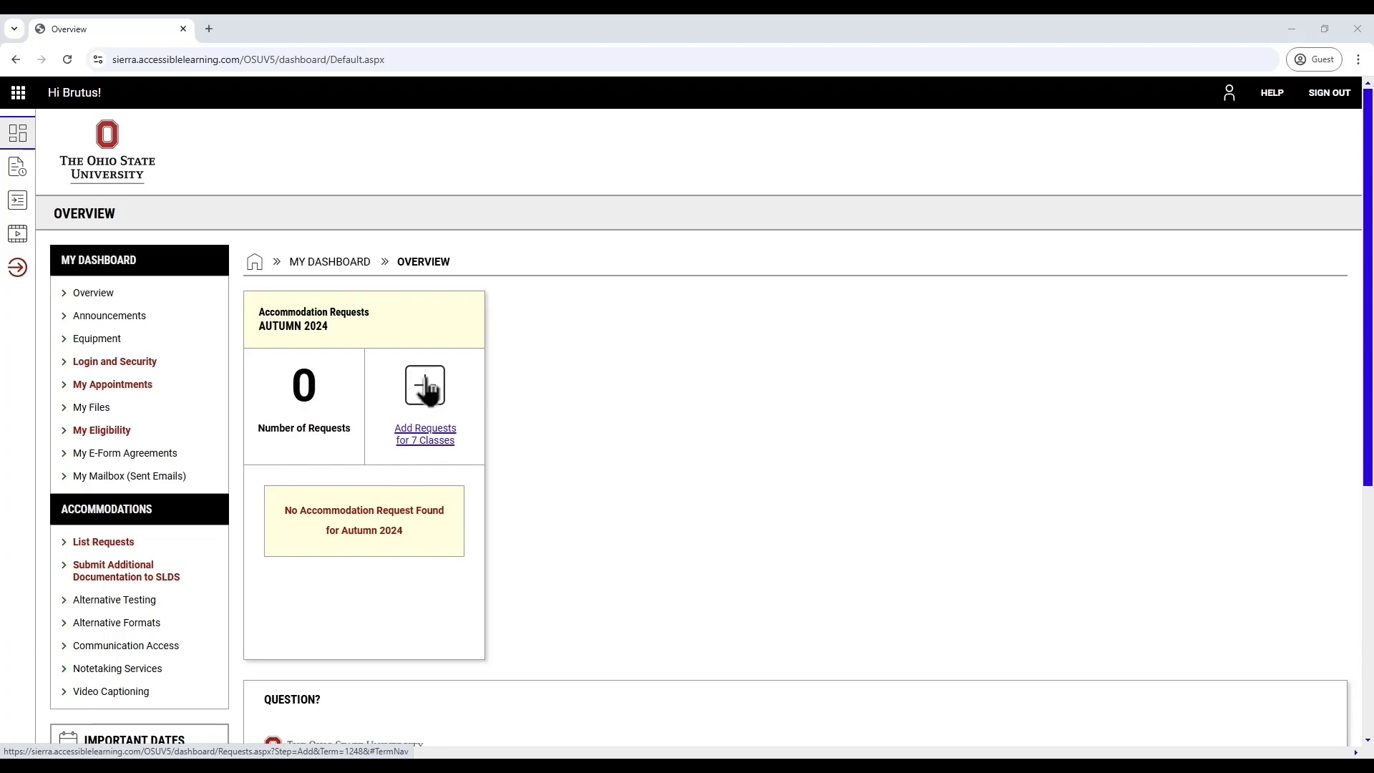
Start Autumn 2024 requests with DEMO Classes 1–4 selected and continue.
{"action": "left_click", "coordinate": [427, 390]}
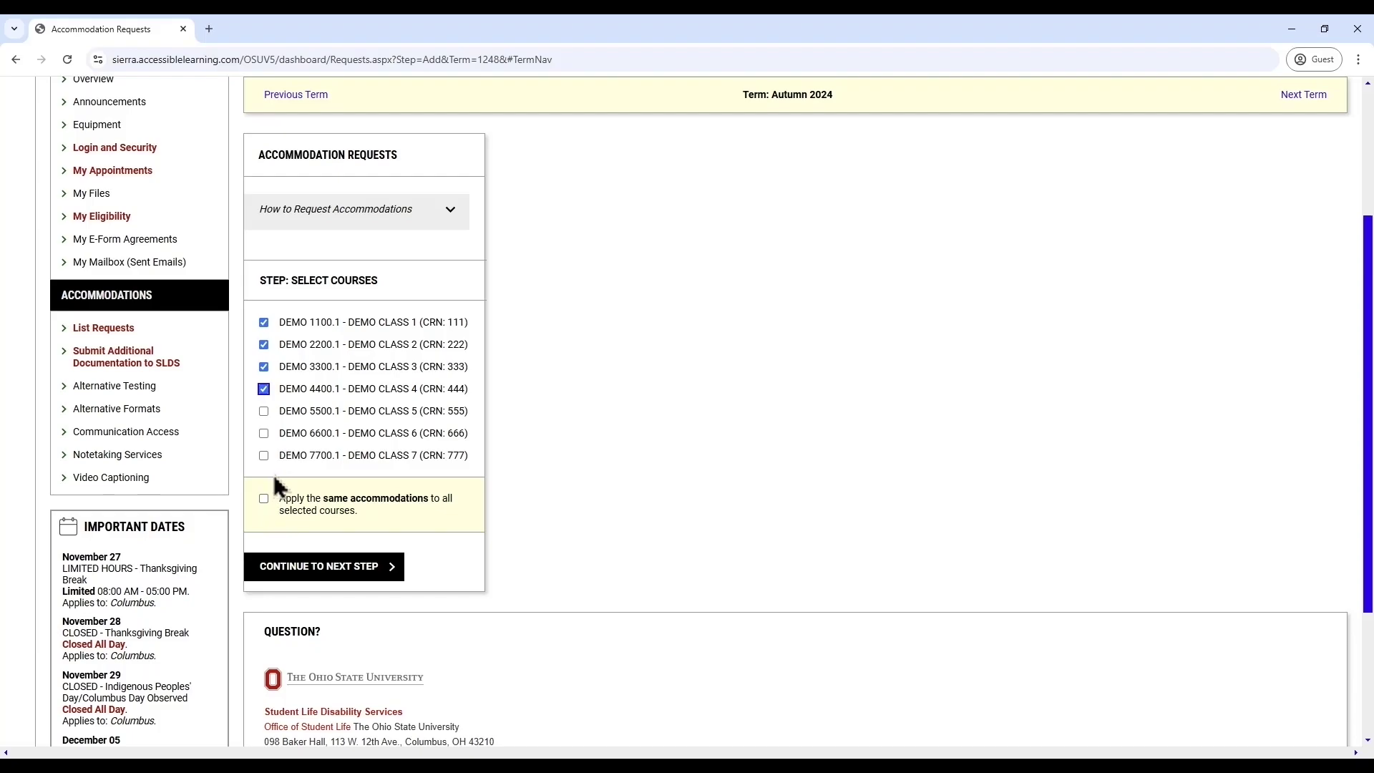
{"action": "left_click", "coordinate": [285, 566]}
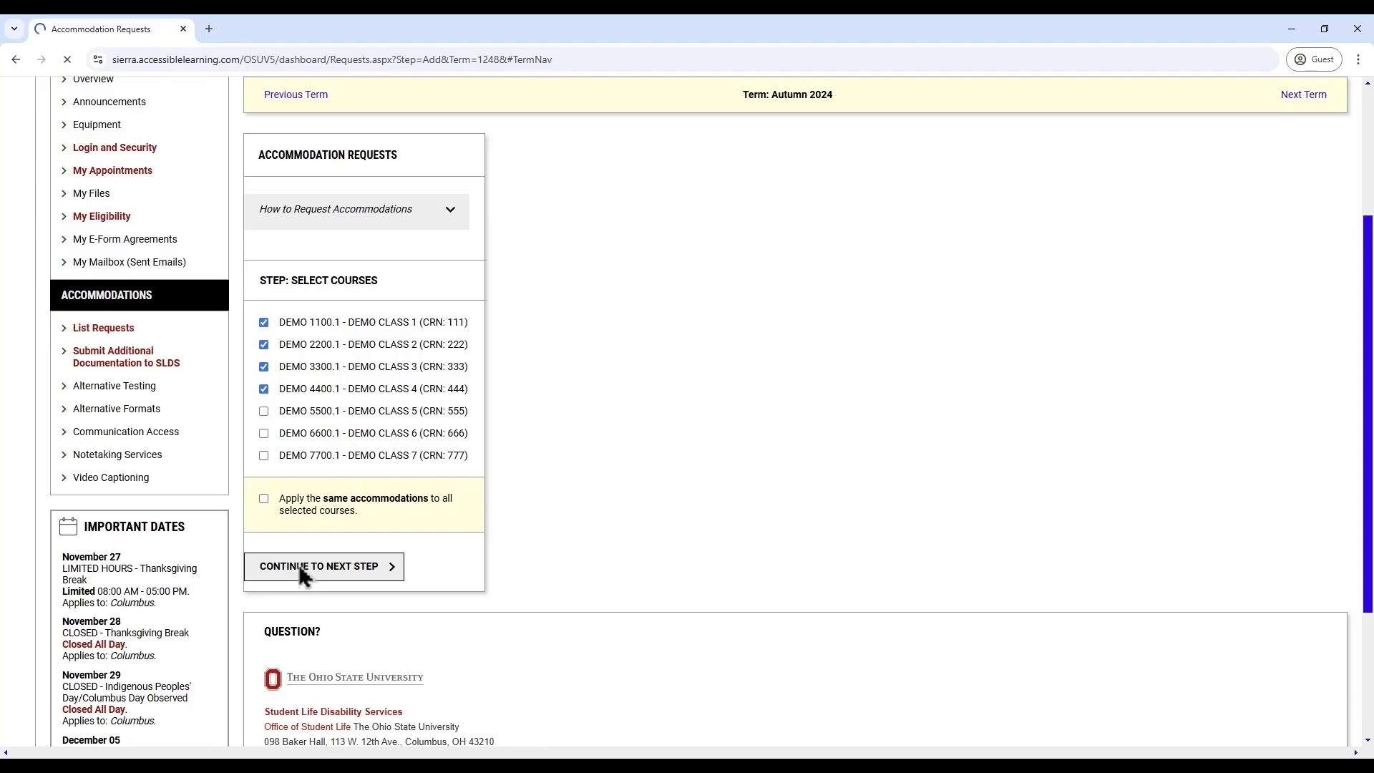
Select all accommodations for 1100.1 and 4400.1, and Accessible Text plus Extended Time 1.50x for 2200.1 and 3300.1 (3300.1 also reduced-distraction testing).
{"action": "left_click", "coordinate": [264, 311]}
{"action": "left_click", "coordinate": [518, 355]}
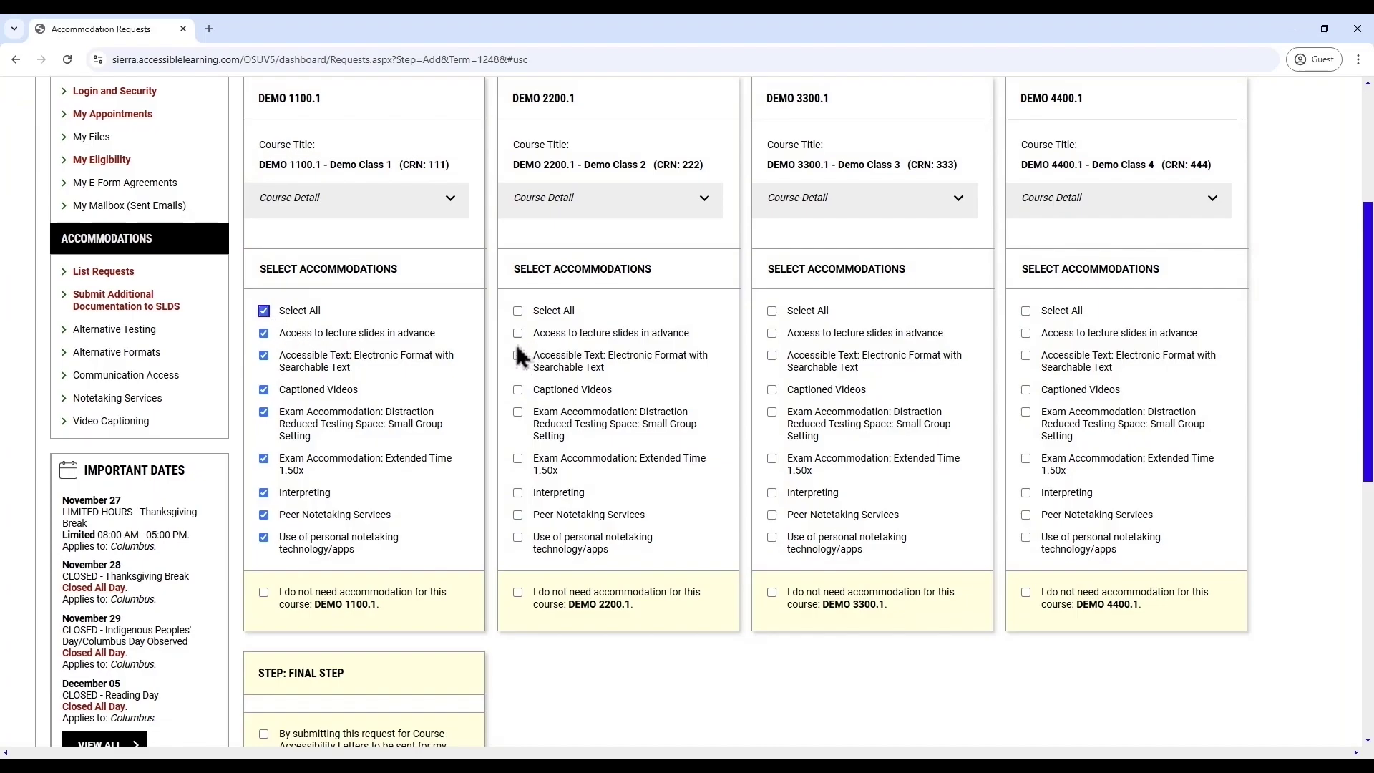
{"action": "left_click", "coordinate": [518, 459]}
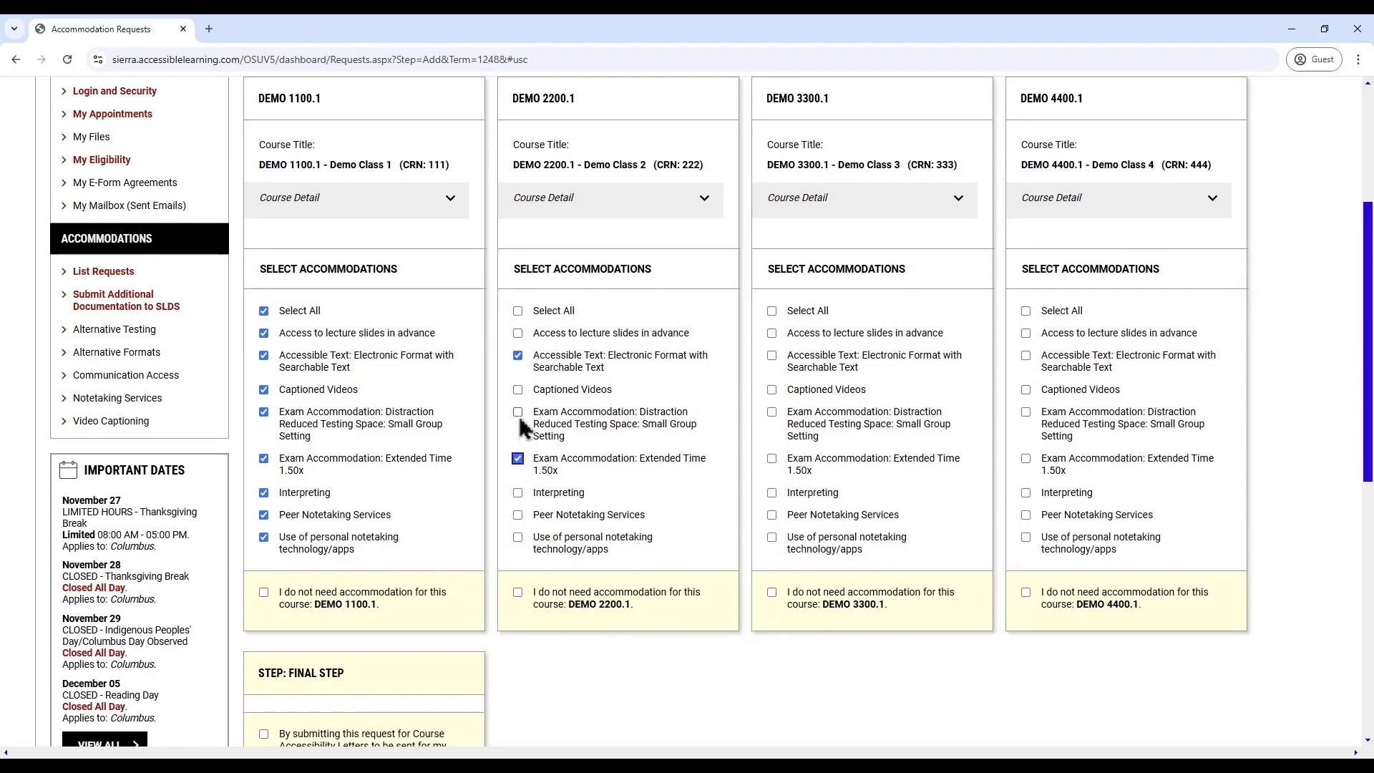
{"action": "left_click", "coordinate": [771, 356]}
{"action": "left_click", "coordinate": [771, 458]}
{"action": "left_click", "coordinate": [771, 411]}
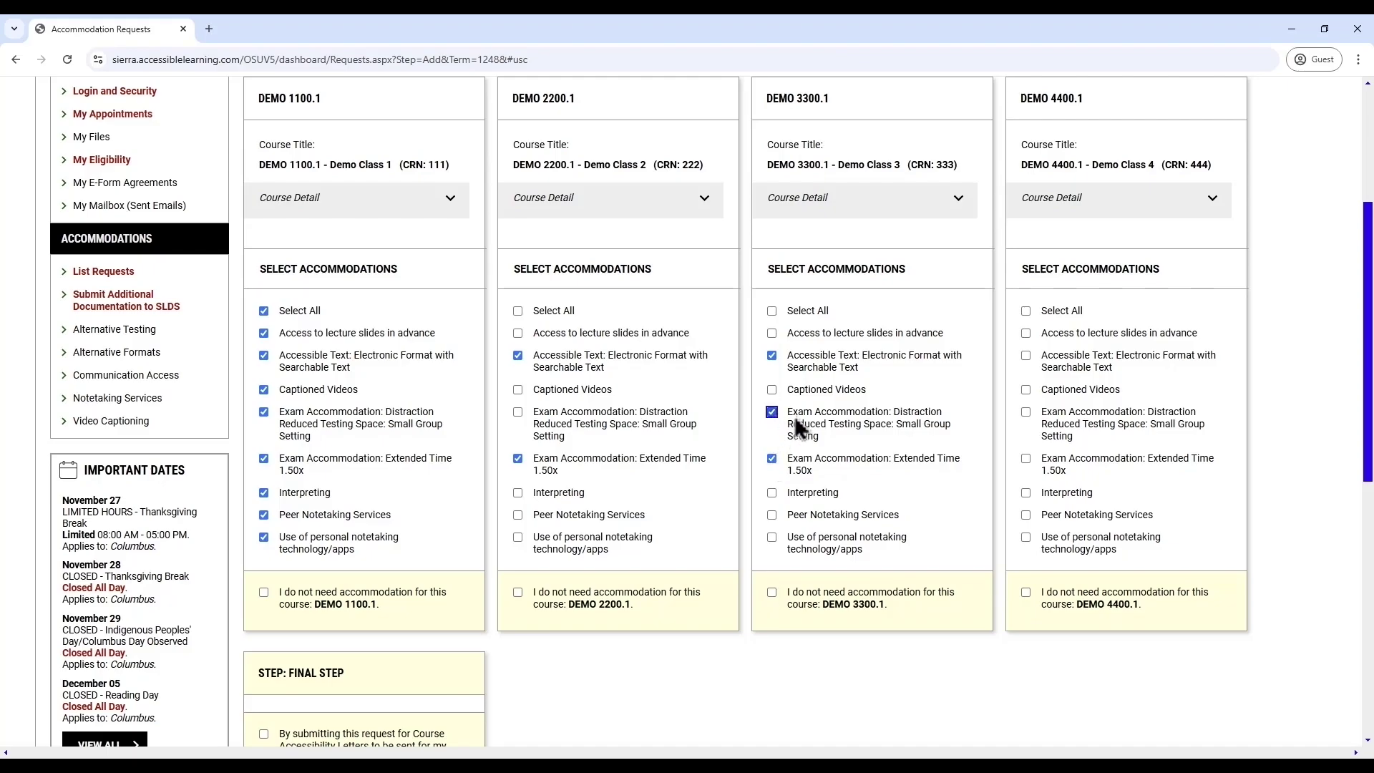
{"action": "left_click", "coordinate": [1025, 311]}
Accept the accommodation request terms and submit the four course requests.
{"action": "scroll", "coordinate": [307, 481], "scroll_direction": "down", "scroll_amount": 2}
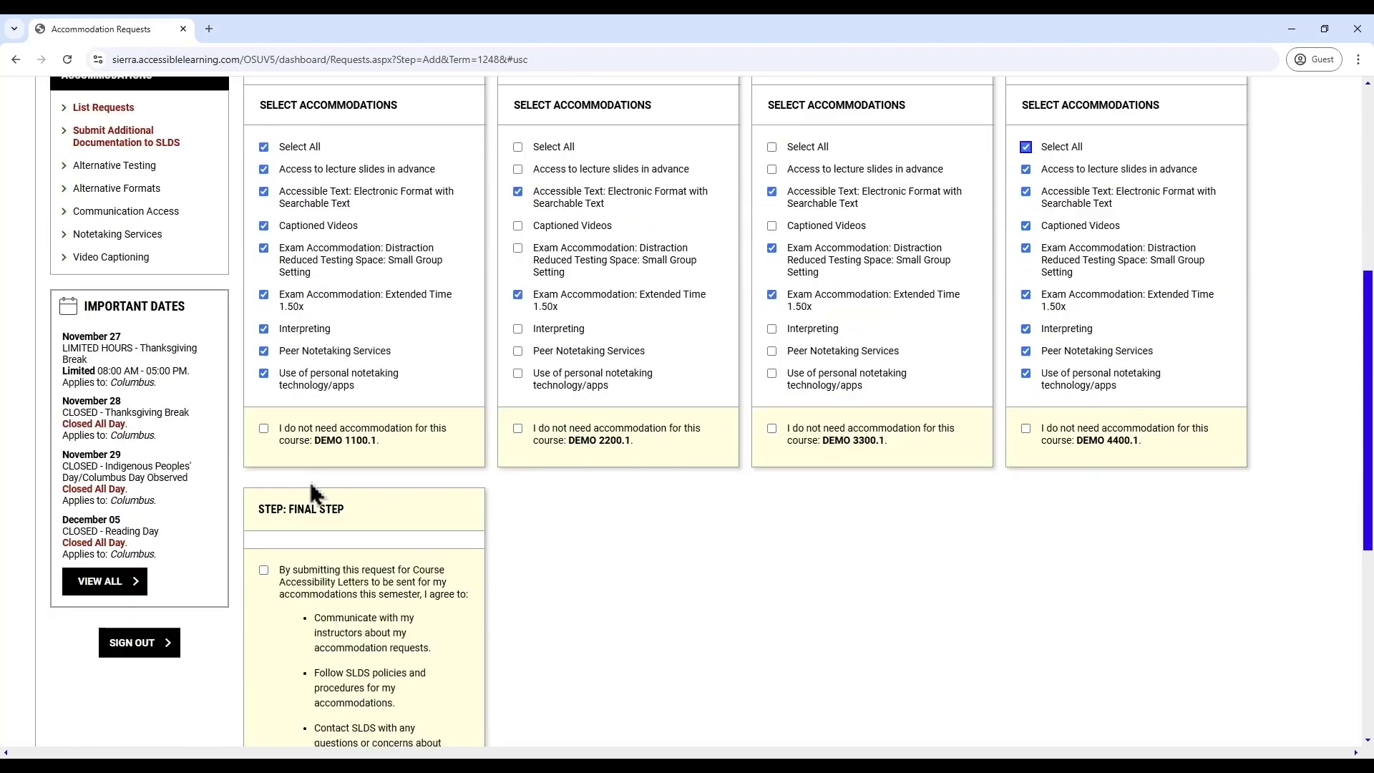
{"action": "scroll", "coordinate": [308, 481], "scroll_direction": "down", "scroll_amount": 2}
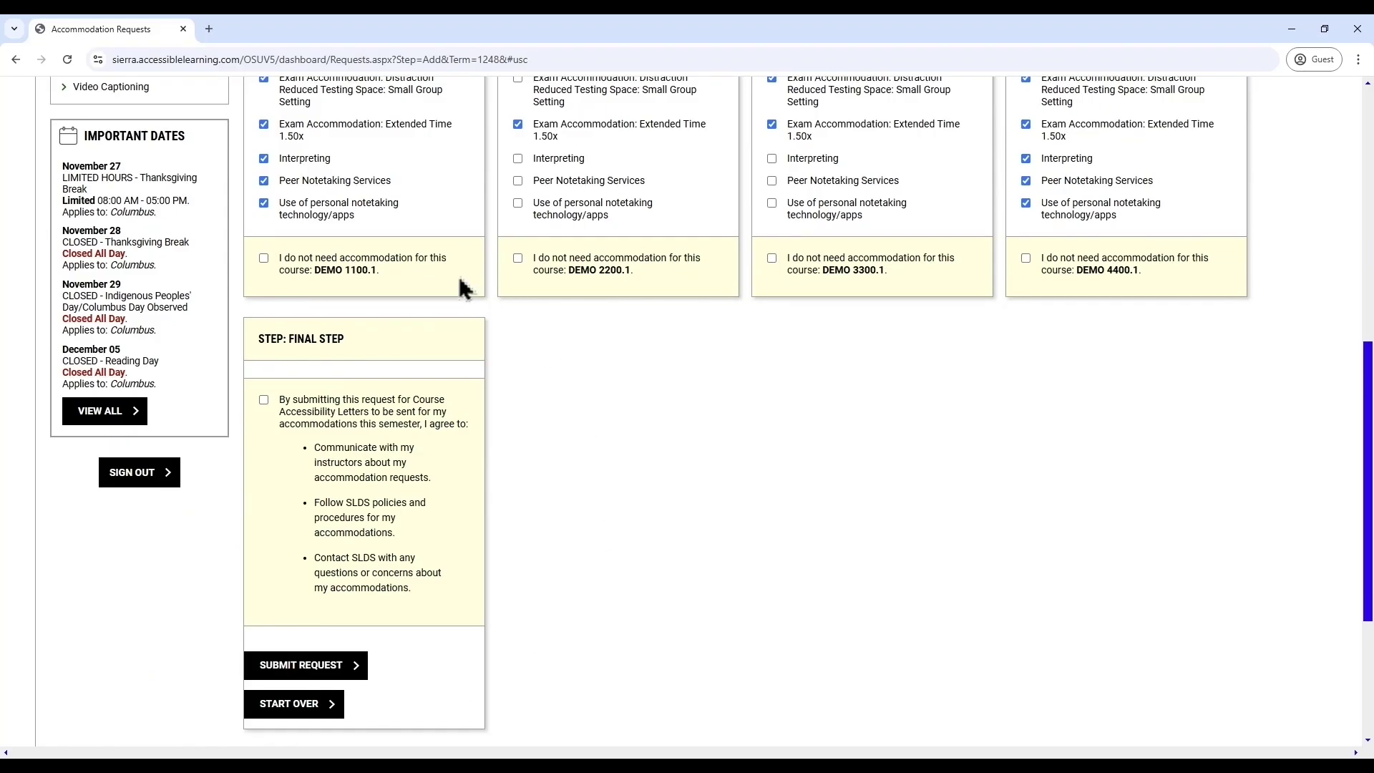
{"action": "left_click", "coordinate": [264, 400]}
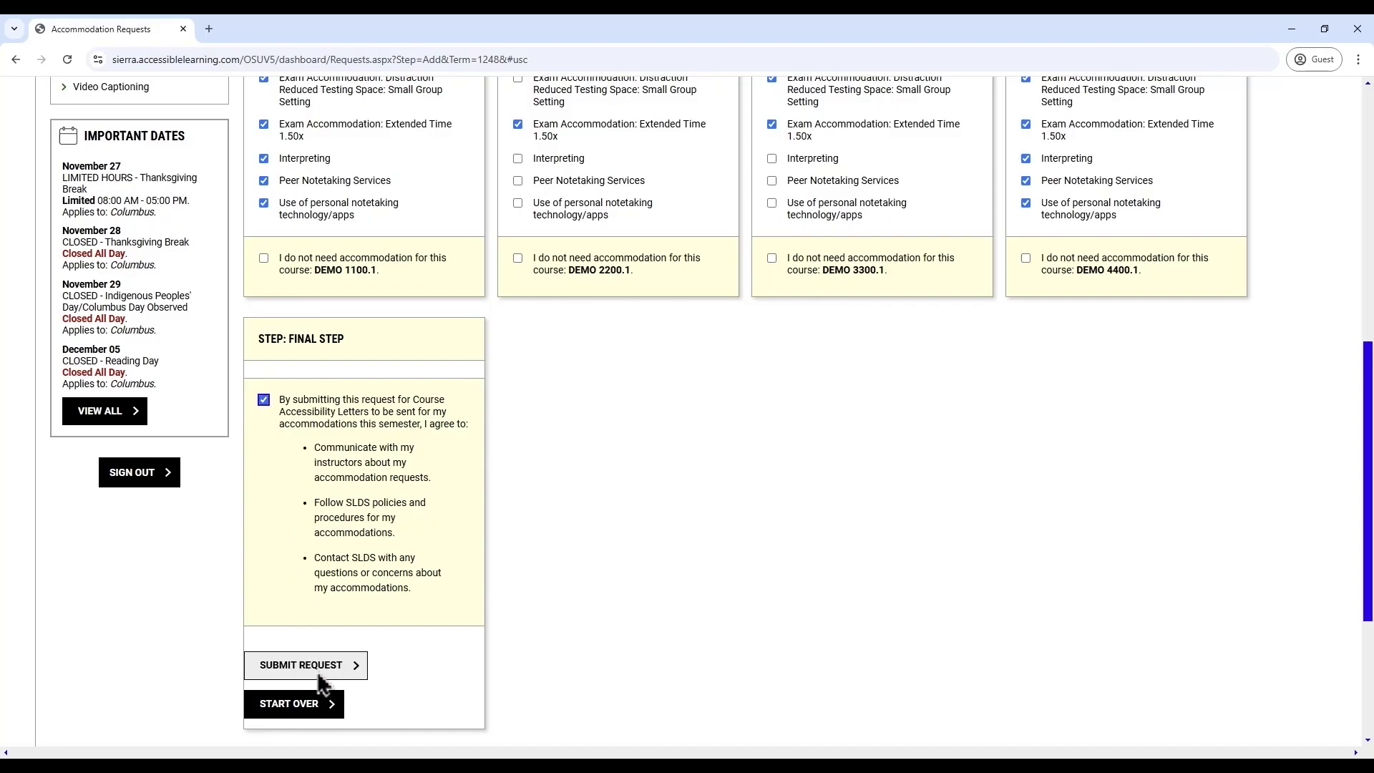
{"action": "left_click", "coordinate": [307, 666]}
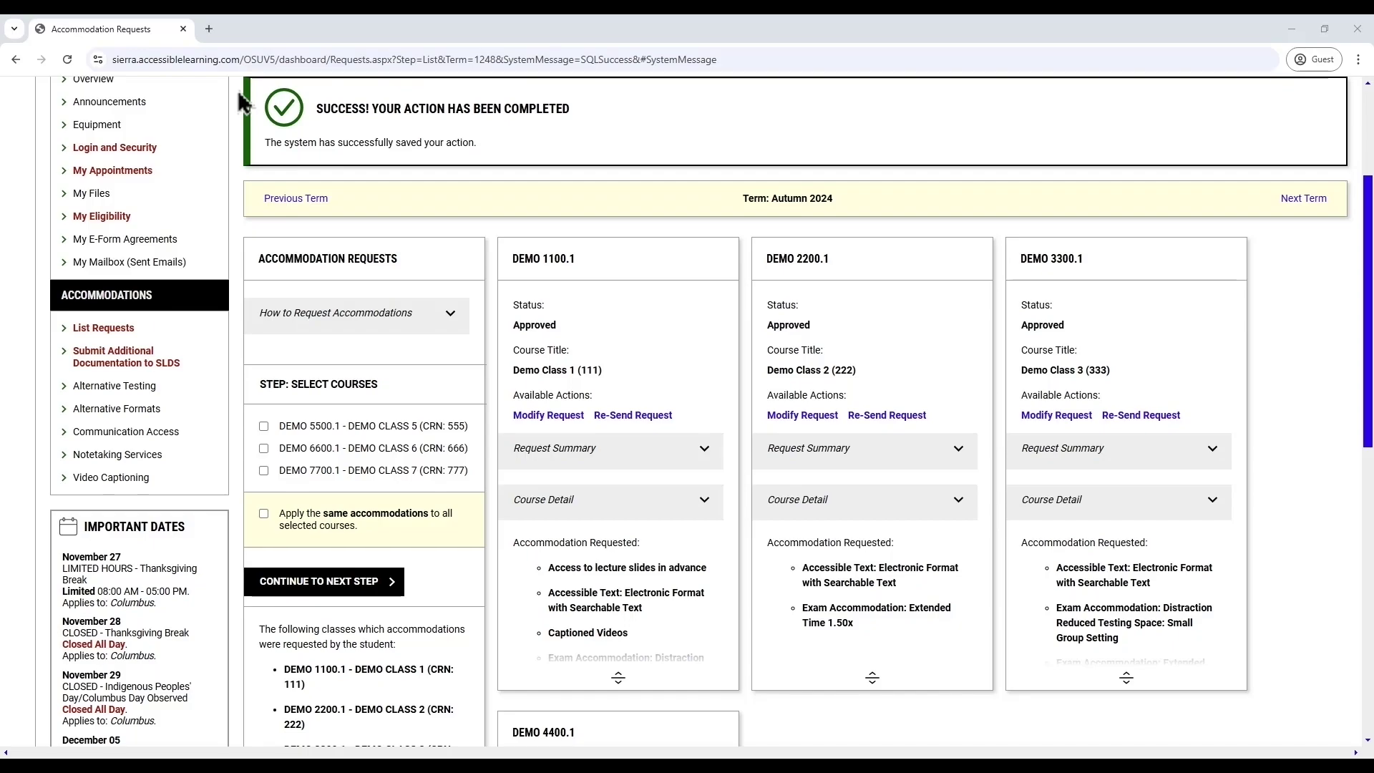
Scroll back up the Autumn 2024 Accommodation Requests page.
{"action": "scroll", "coordinate": [240, 96], "scroll_direction": "up", "scroll_amount": 3}
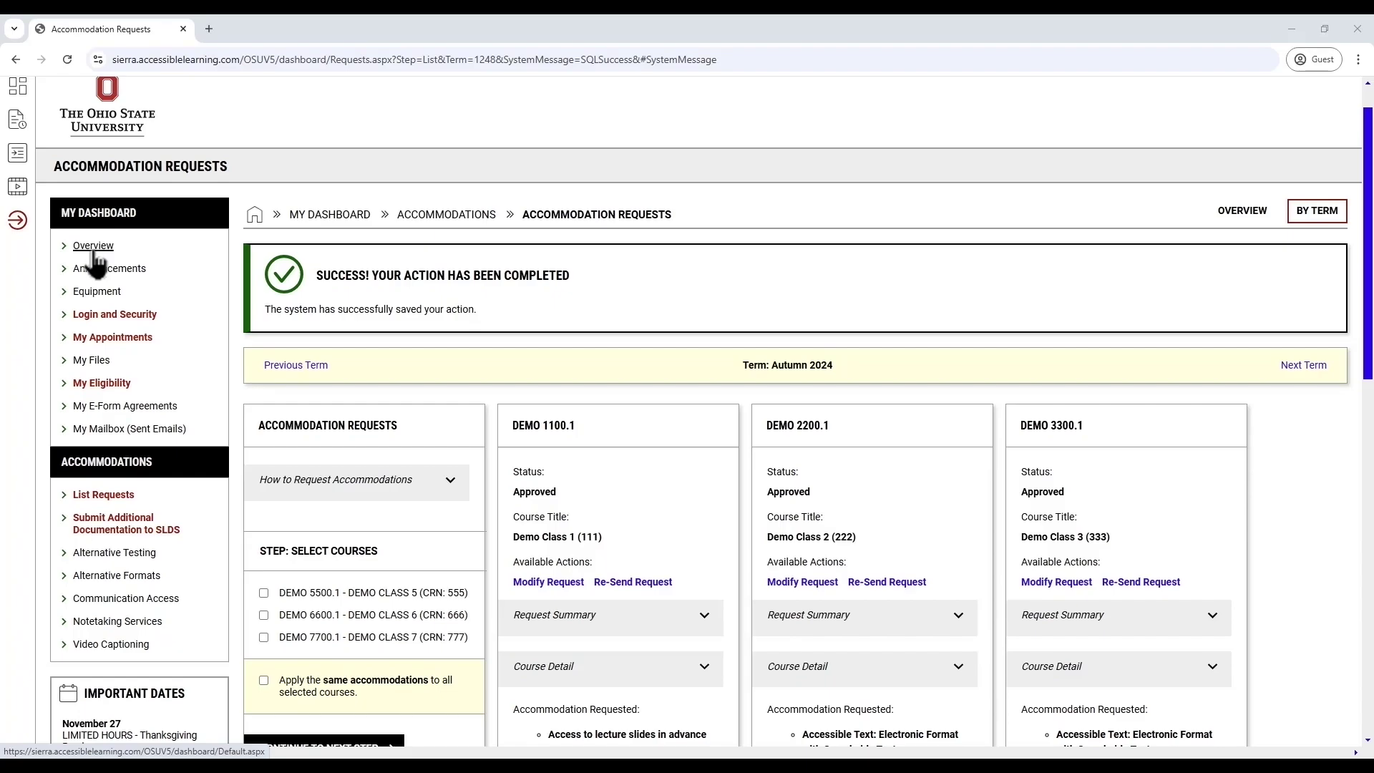
View DEMO 1100.1's approved request details, then return to the Overview dashboard.
{"action": "left_click", "coordinate": [93, 247]}
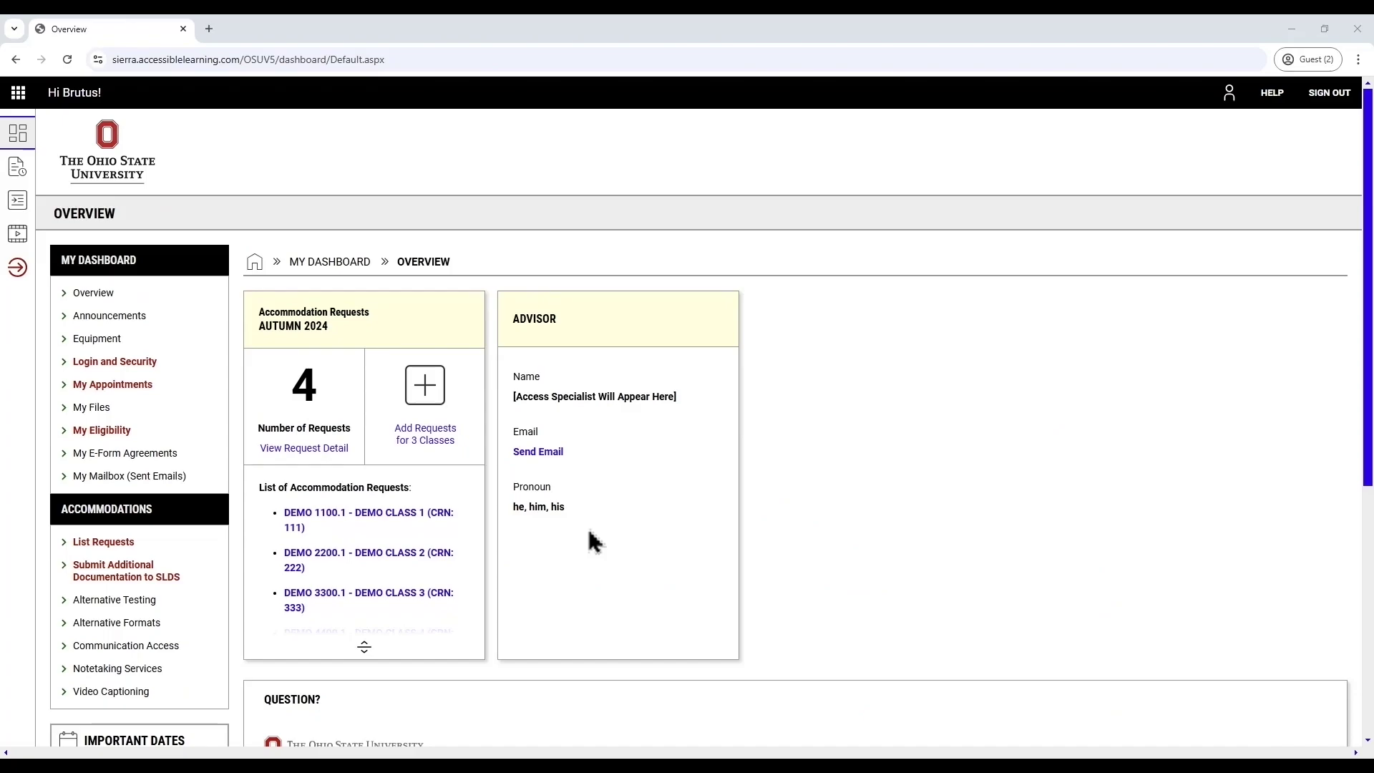
{"action": "left_click", "coordinate": [405, 524]}
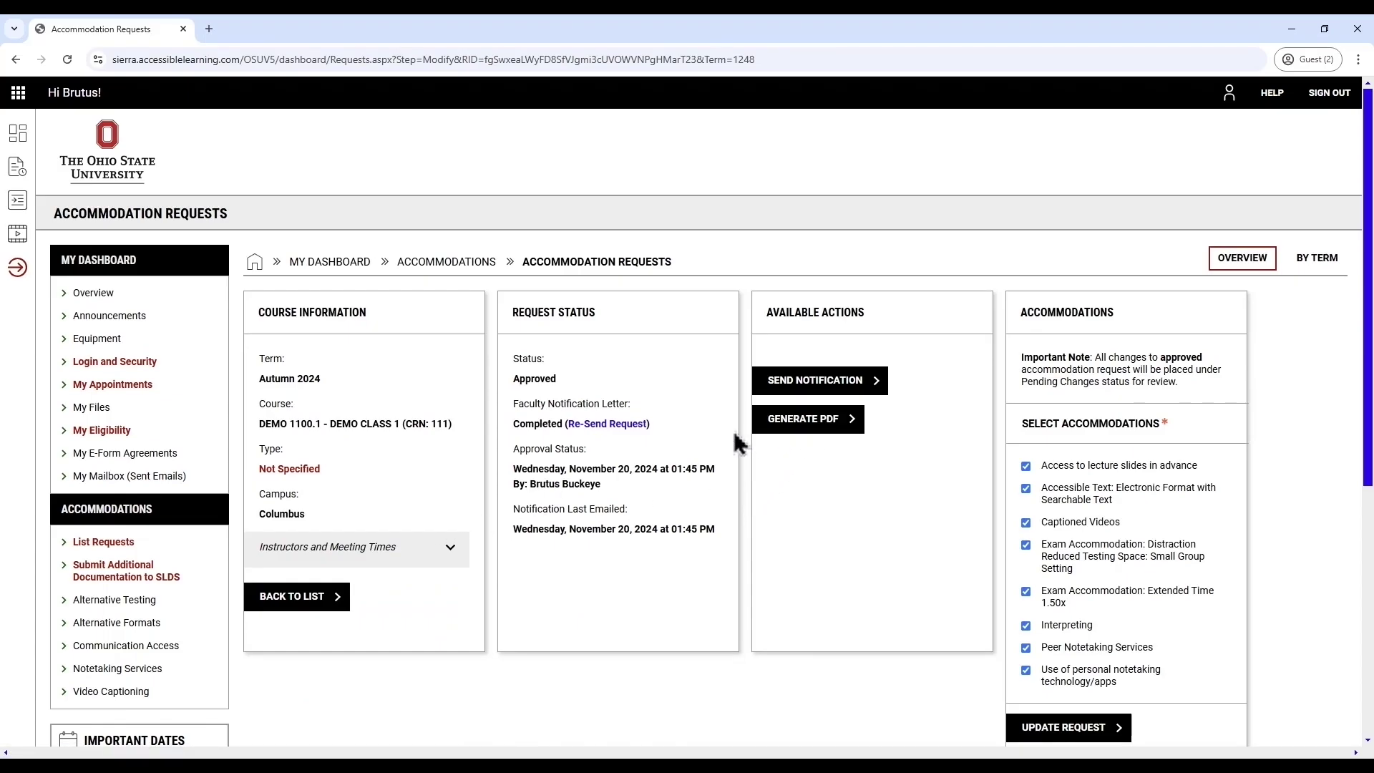
{"action": "left_click", "coordinate": [93, 296]}
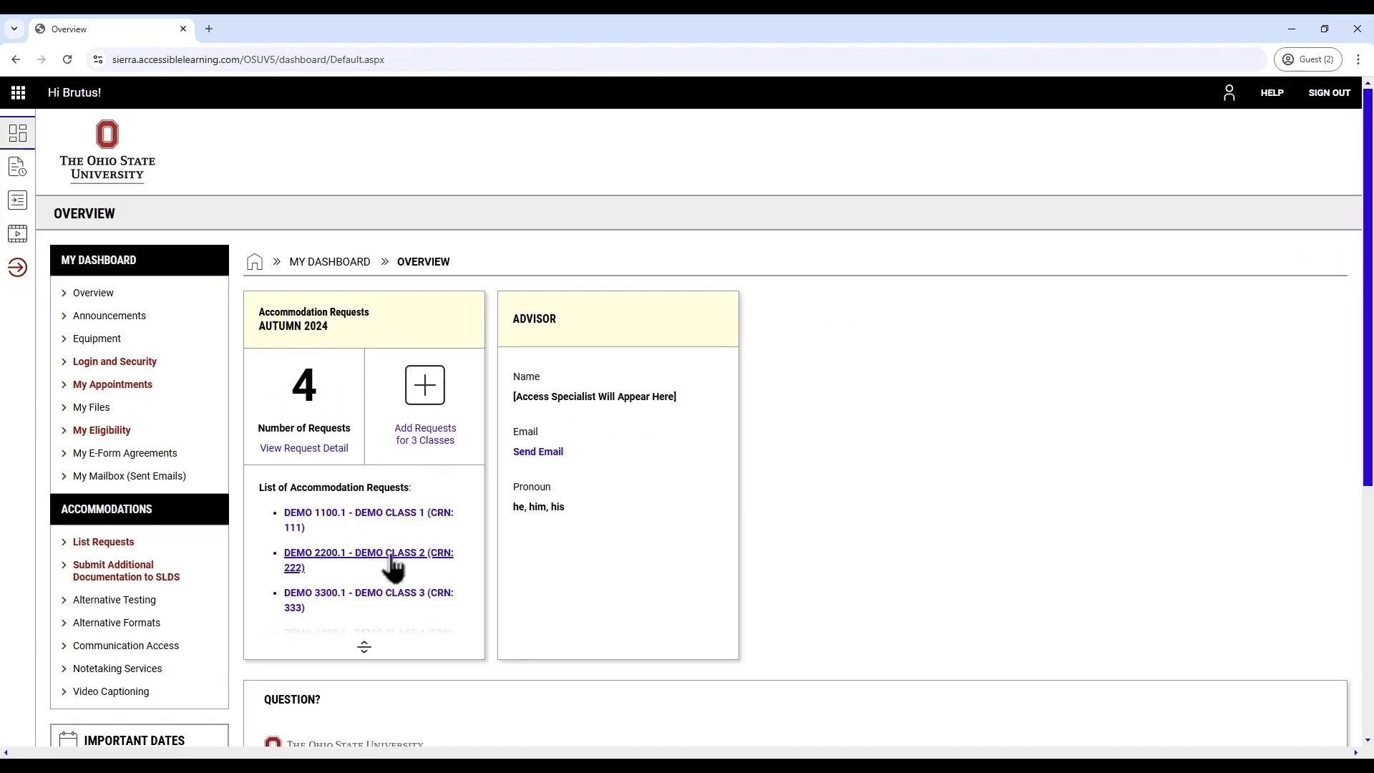
On DEMO 2200.1's request, remove Extended Time 1.50x and add distraction-reduced testing, Peer Notetaking and notetaking technology.
{"action": "left_click", "coordinate": [362, 648]}
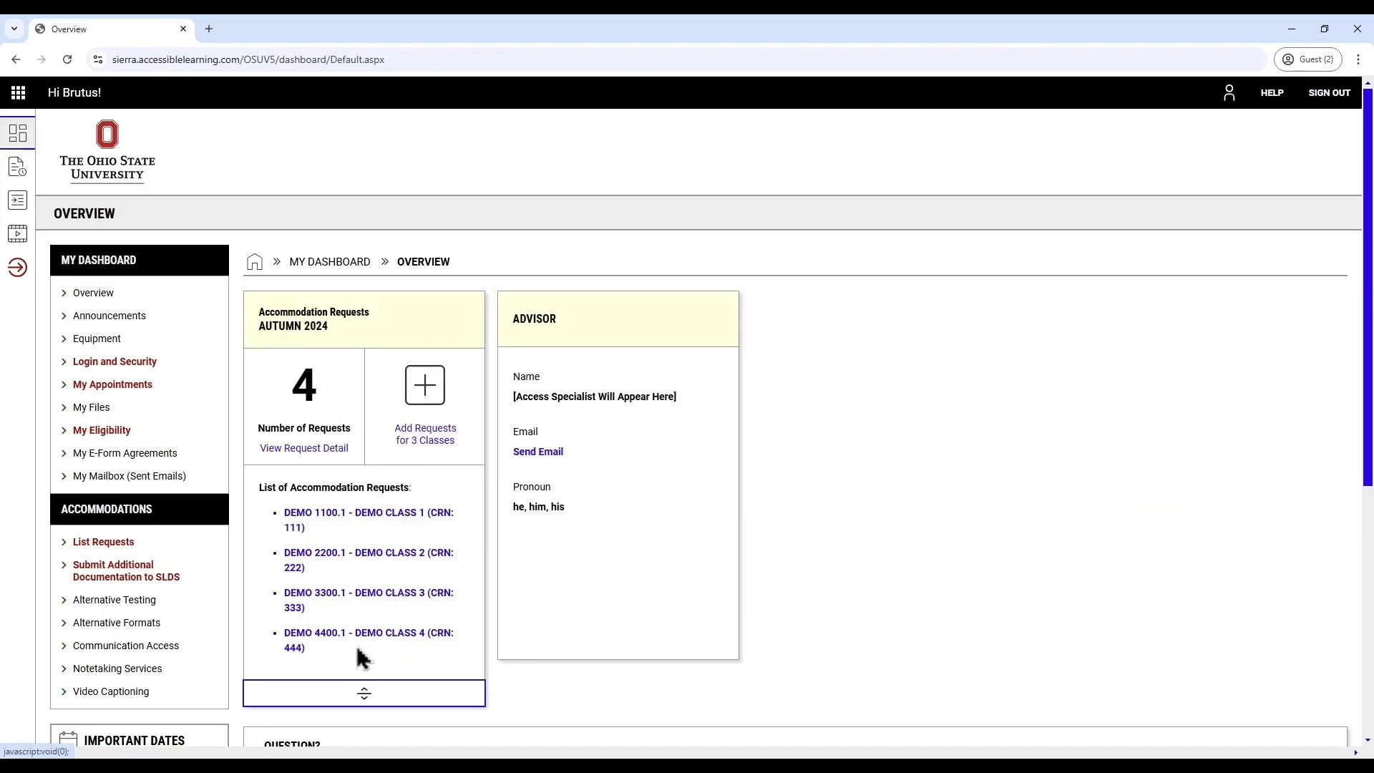
{"action": "left_click", "coordinate": [391, 569]}
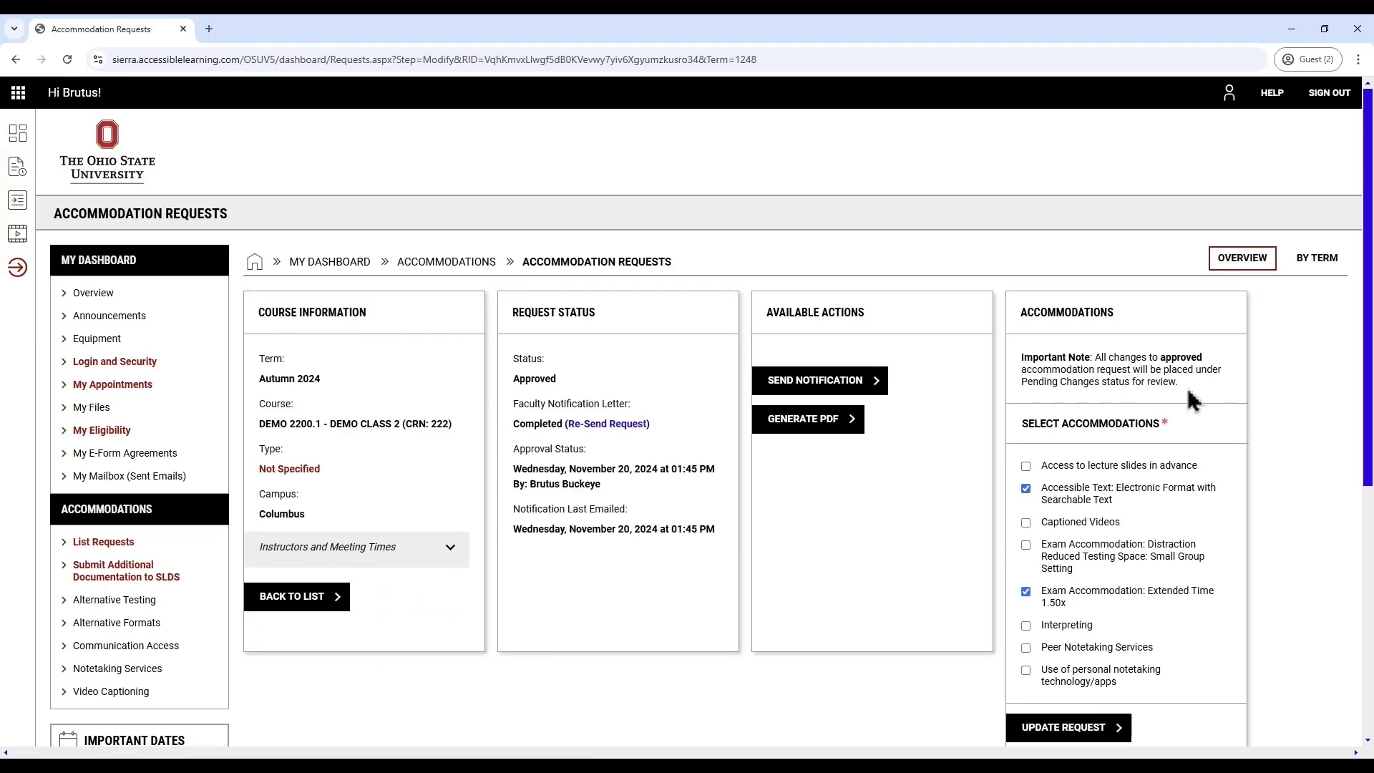
{"action": "scroll", "coordinate": [1054, 474], "scroll_direction": "down", "scroll_amount": 3}
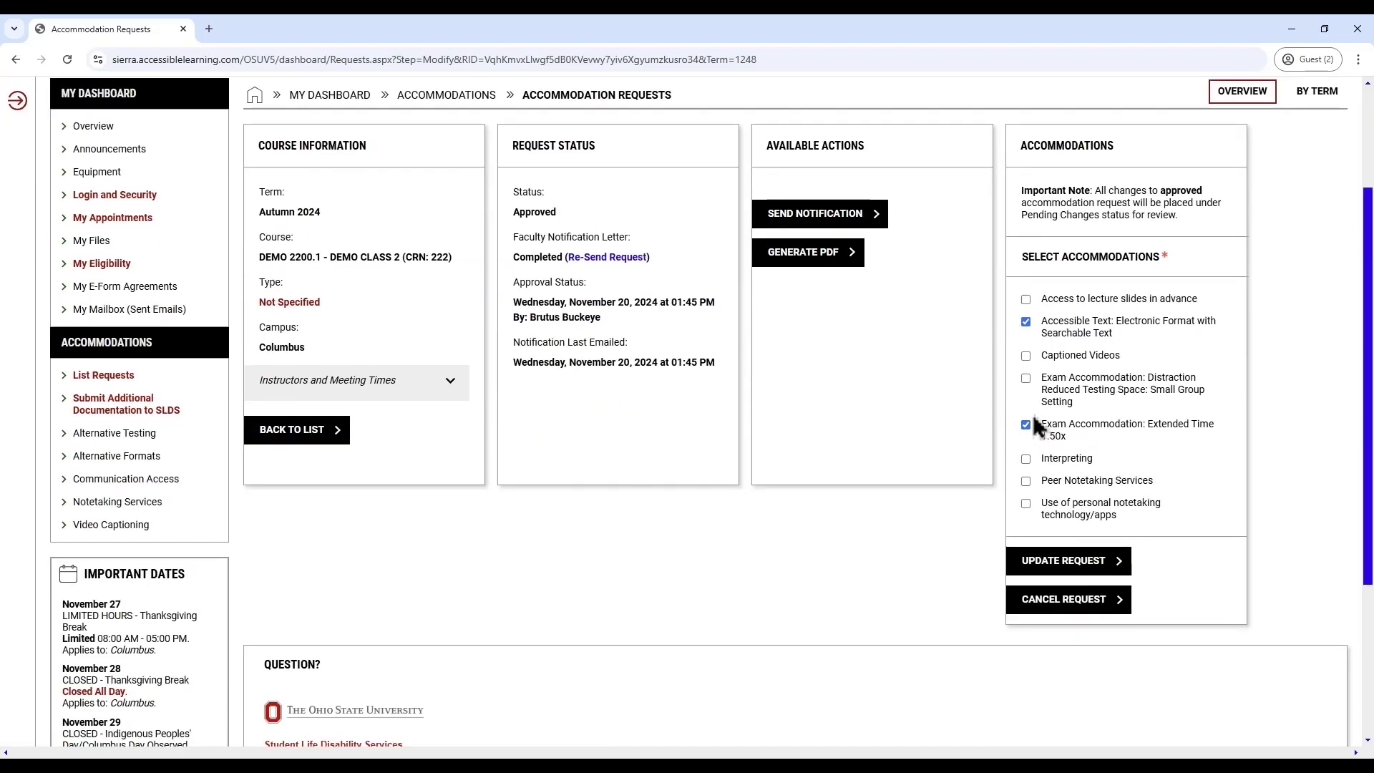
{"action": "left_click", "coordinate": [1026, 378]}
{"action": "left_click", "coordinate": [1026, 424]}
{"action": "left_click", "coordinate": [1026, 481]}
{"action": "left_click", "coordinate": [1027, 503]}
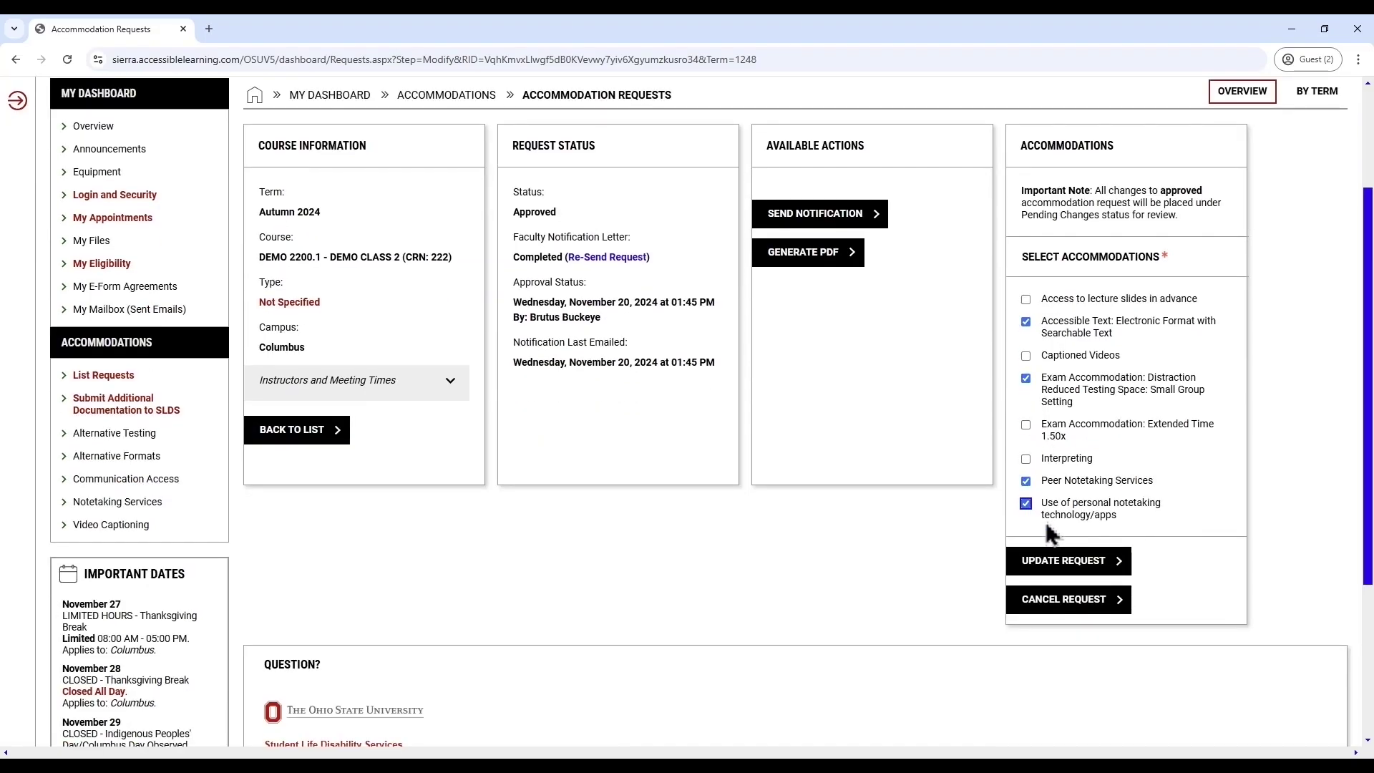